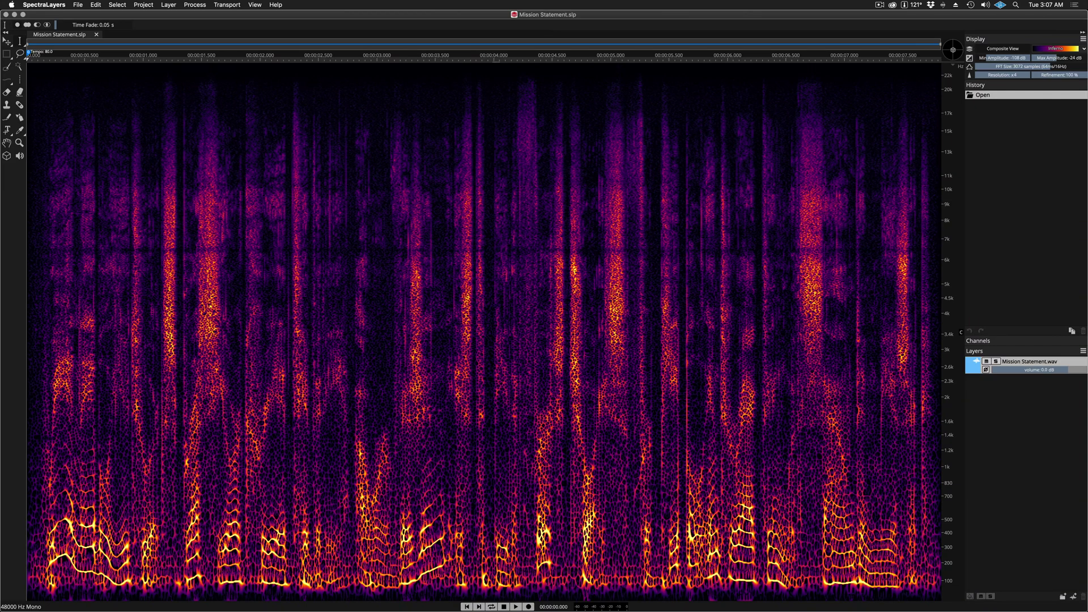
Play the Mission Statement speech clip from the start to hear its S sounds
key("space")
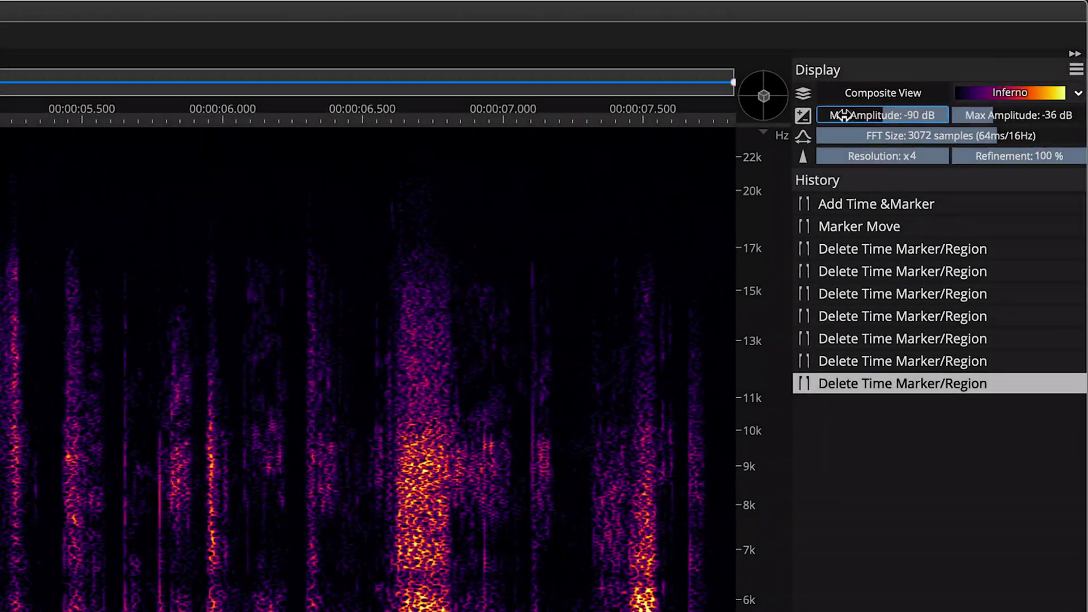
Set display amplitude to -72/-30 dB, then mark each S sound from 1.0 s to 6.2 s
left_click_drag(923, 81, 956, 83)
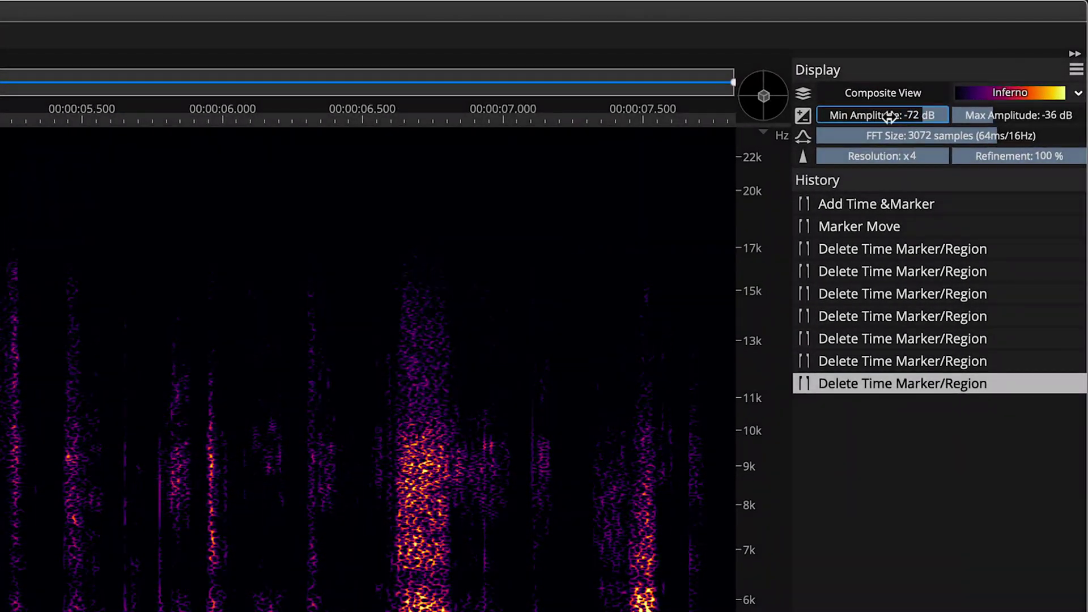
left_click_drag(977, 117, 1001, 115)
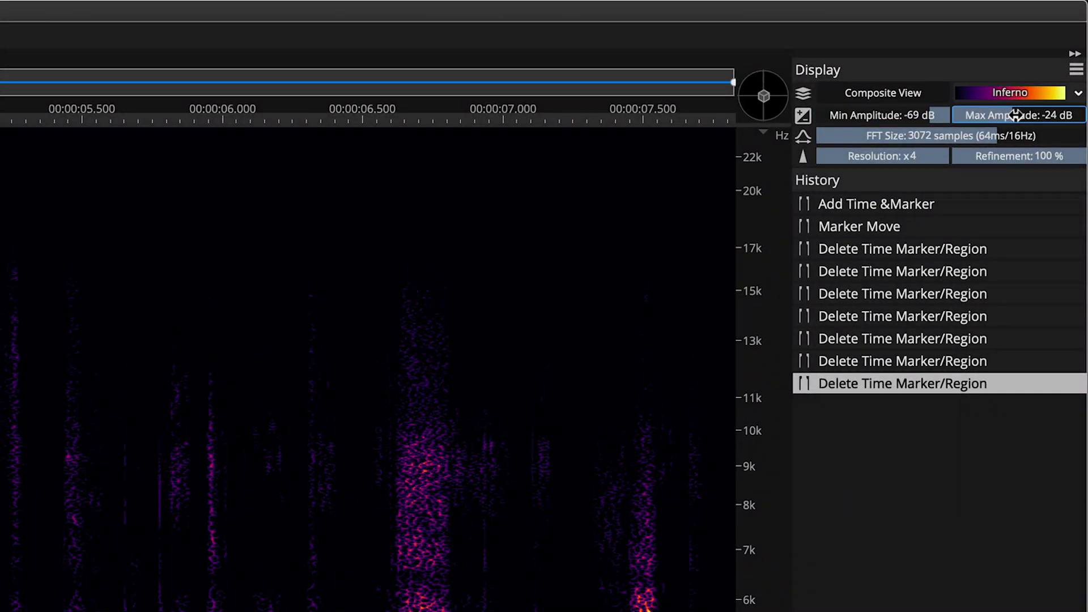
left_click_drag(69, 111, 1058, 54)
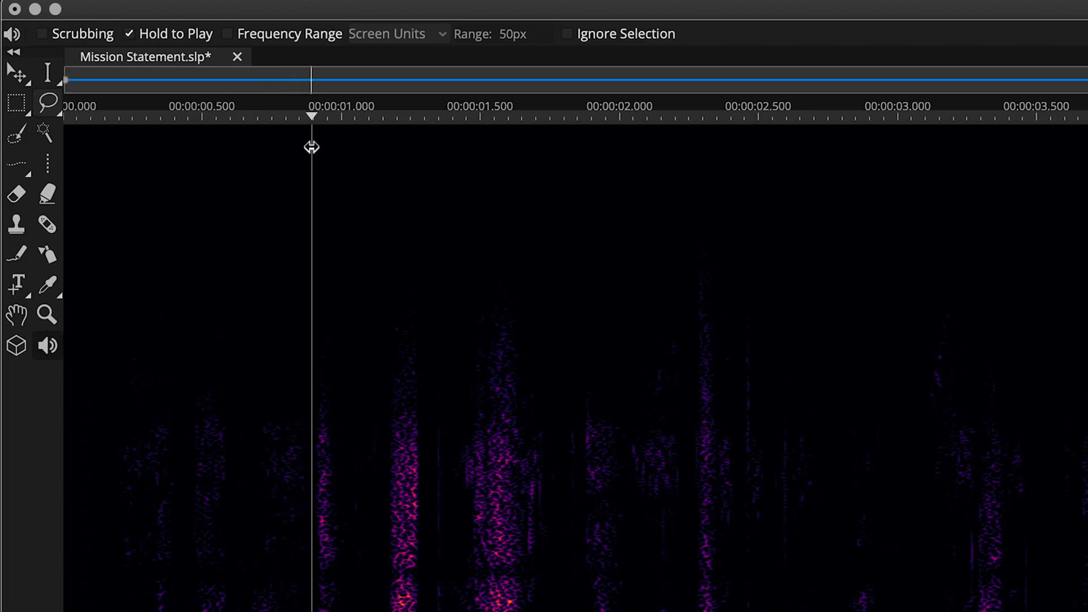
key("m")
key("m")
key("m")
key("m")
key("m")
key("m")
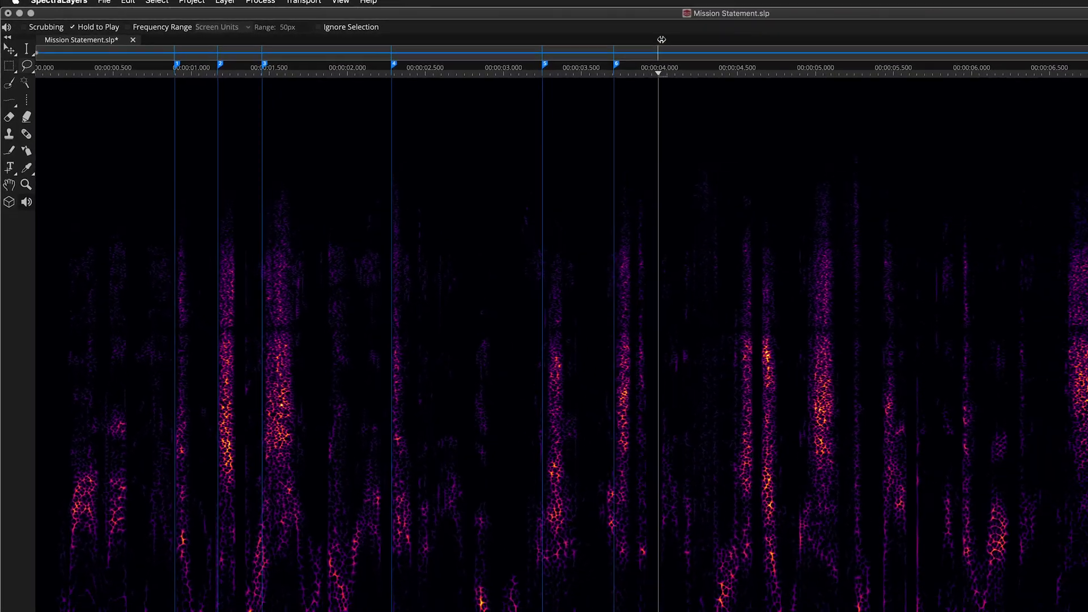
left_click_drag(662, 40, 824, 0)
key("m")
key("m")
key("m")
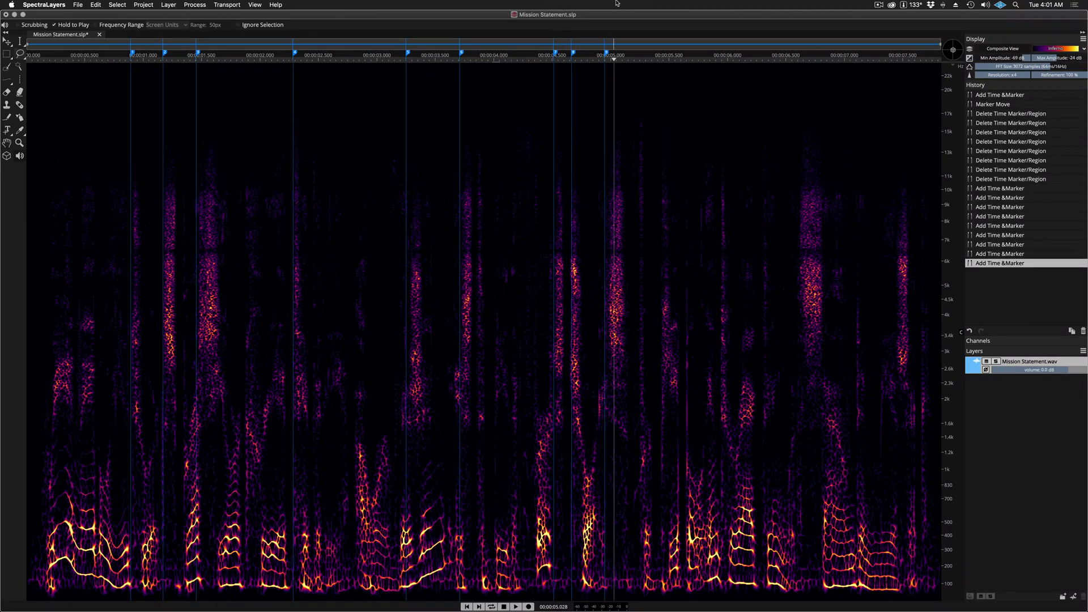
key("m")
left_click_drag(617, 3, 944, 4)
key("m")
key("m")
key("m")
key("m")
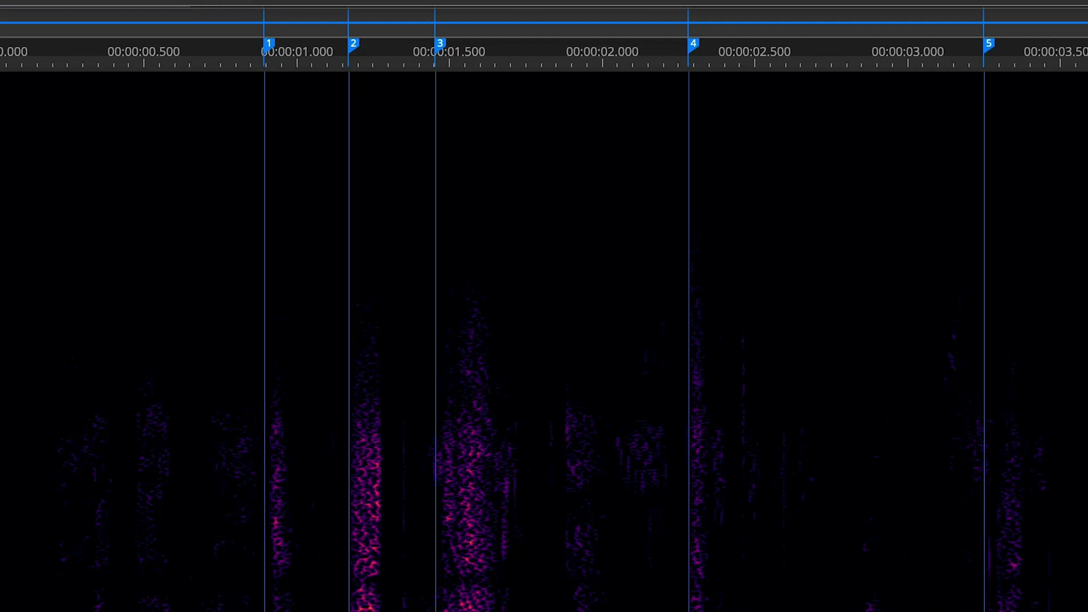
Preview and apply the De-Esser: -10 dB threshold, 3000 Hz cutoff, 80% ratio, Reduce Ess
left_click(587, 8)
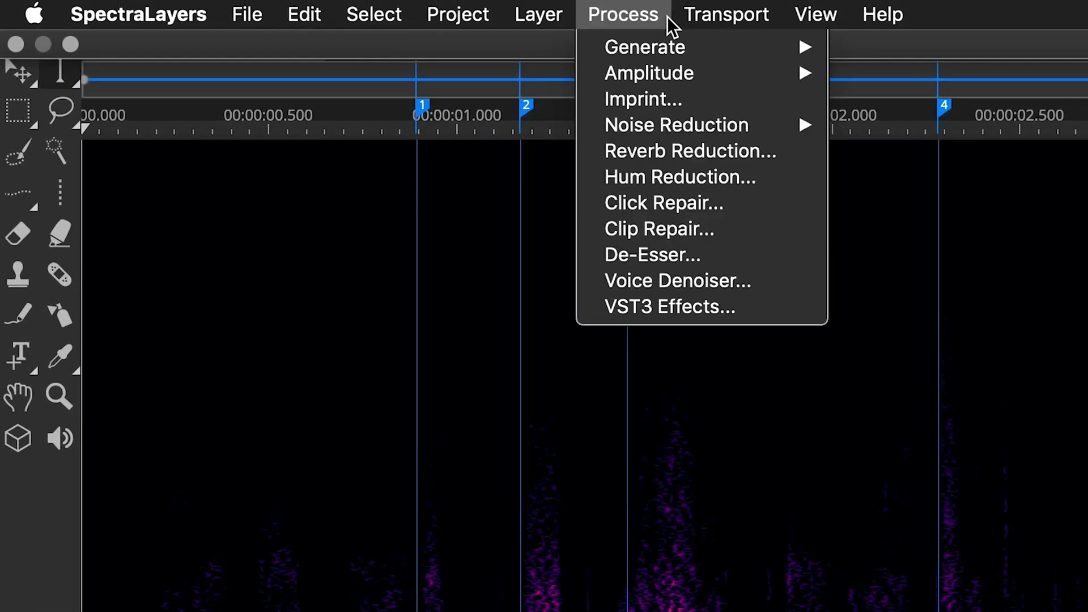
left_click(652, 255)
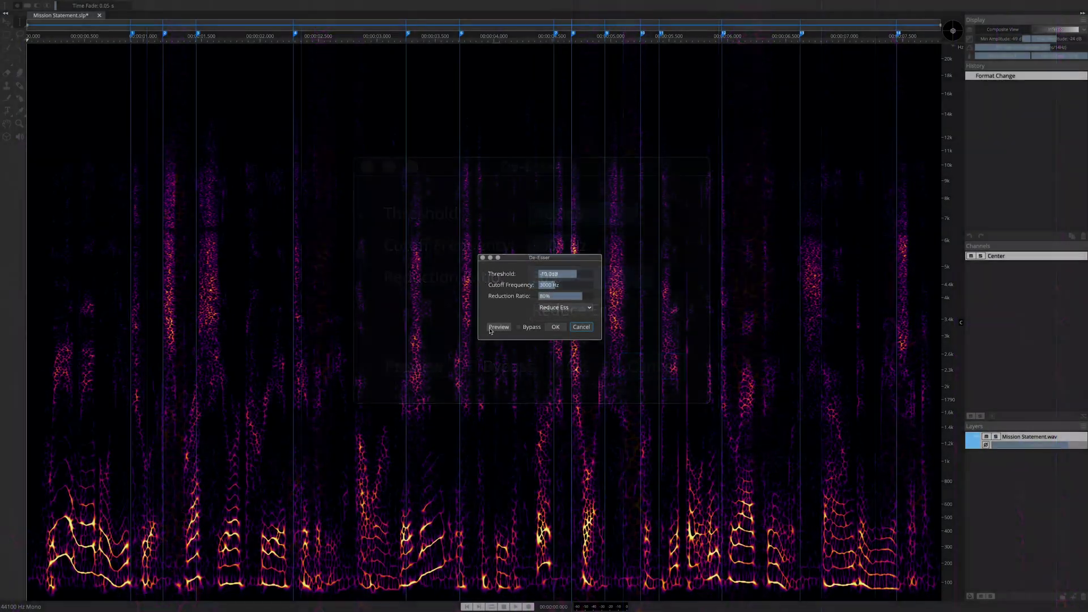
left_click(499, 327)
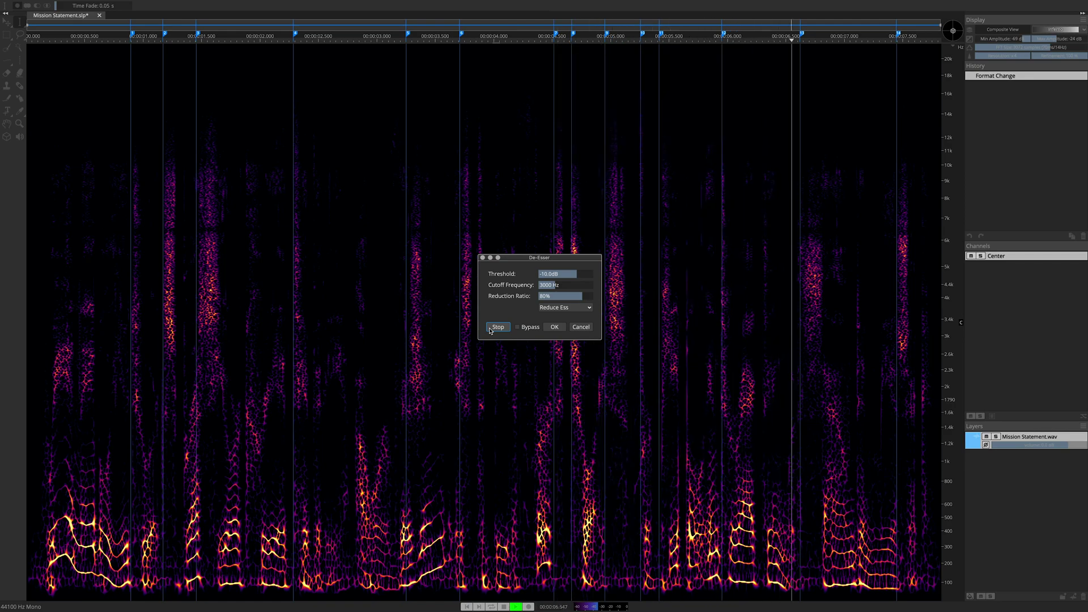
left_click(497, 327)
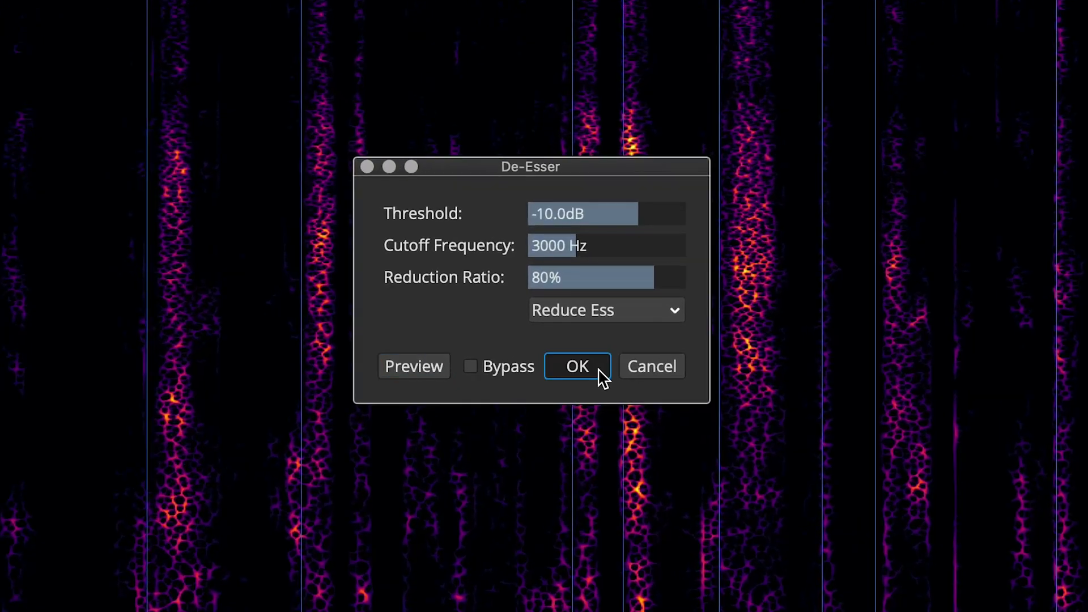
left_click(555, 327)
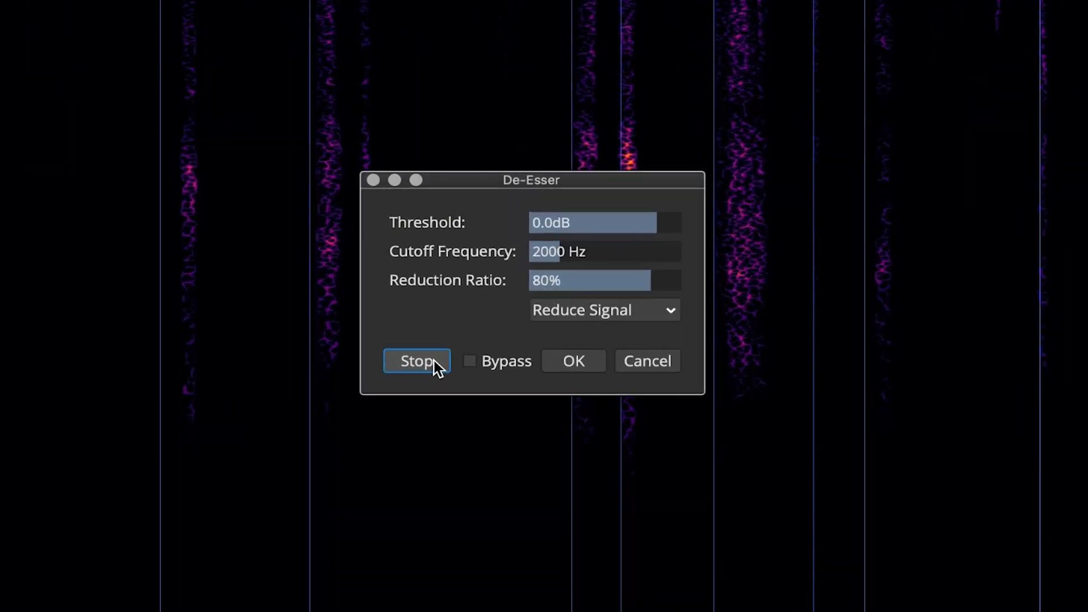
Set De-Esser to 12 dB threshold, 1000 Hz cutoff, 100% ratio, Reduce Signal, and preview it
left_click(621, 195)
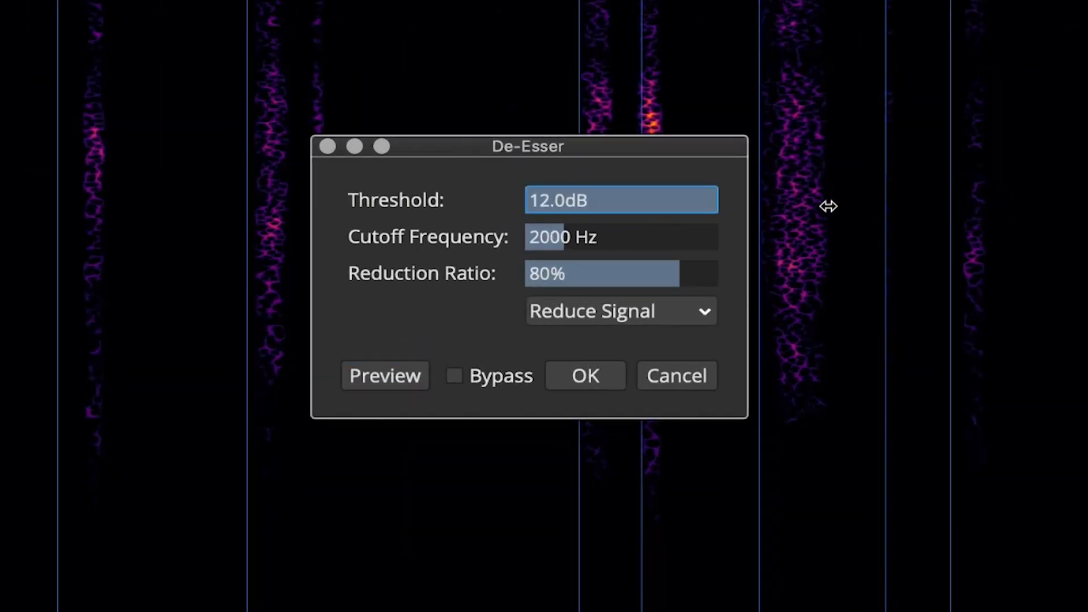
double_click(543, 234)
type("1")
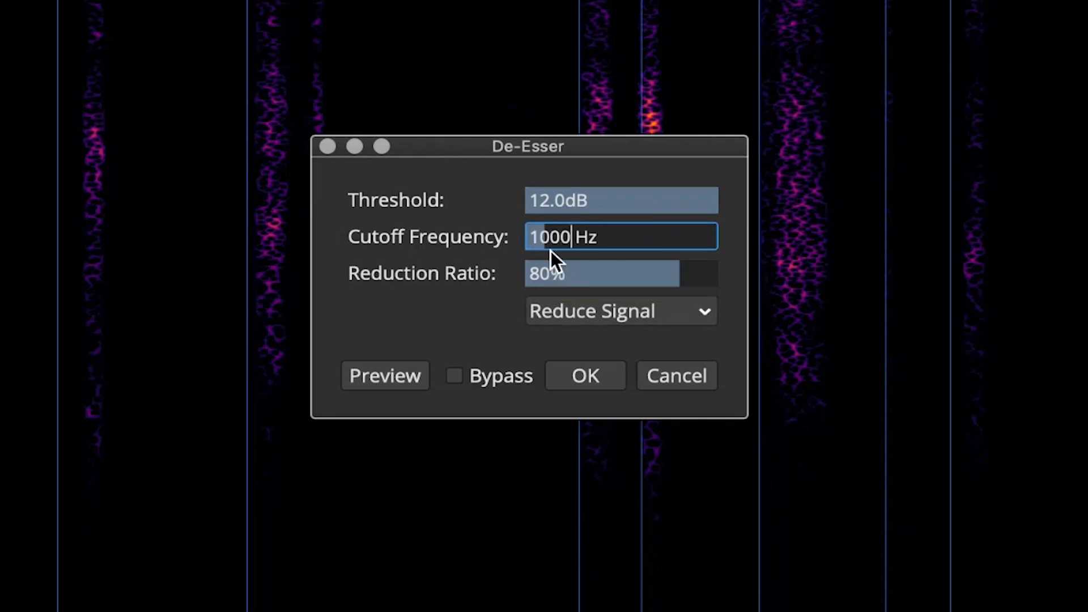
left_click(582, 269)
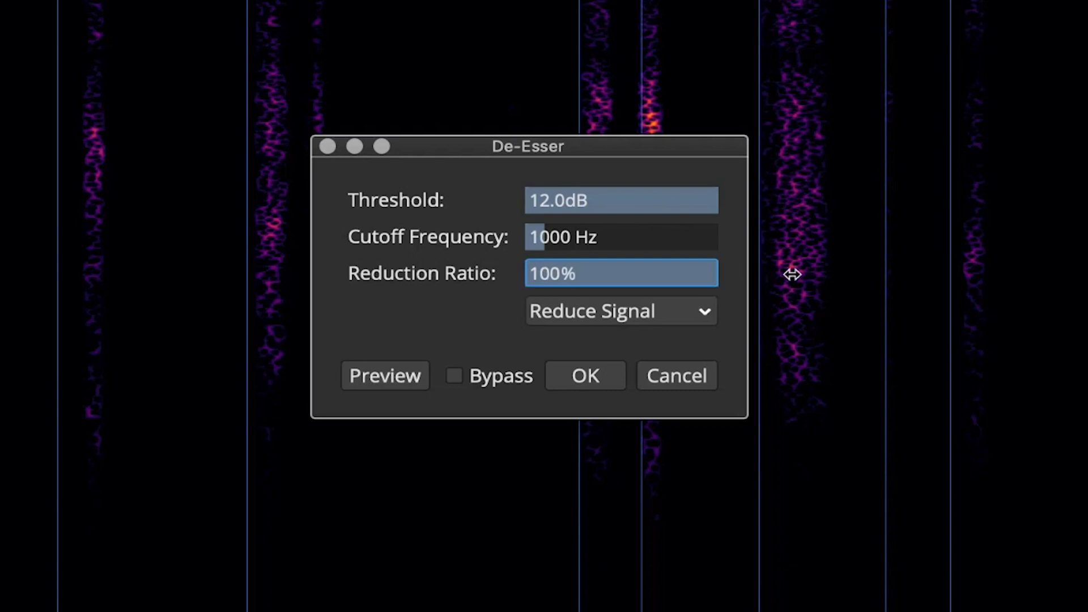
left_click(701, 311)
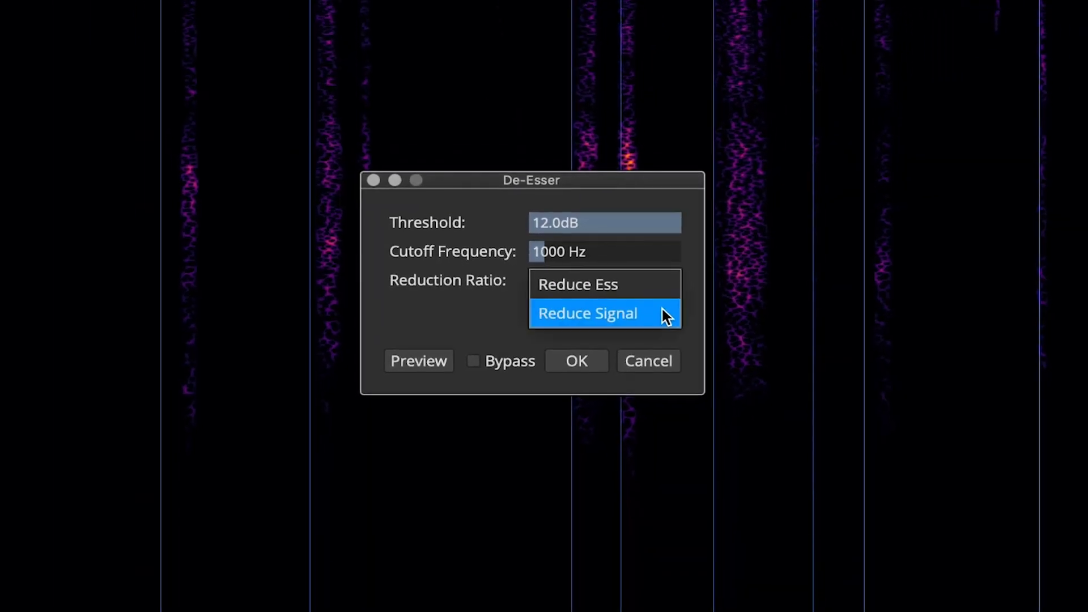
left_click(652, 314)
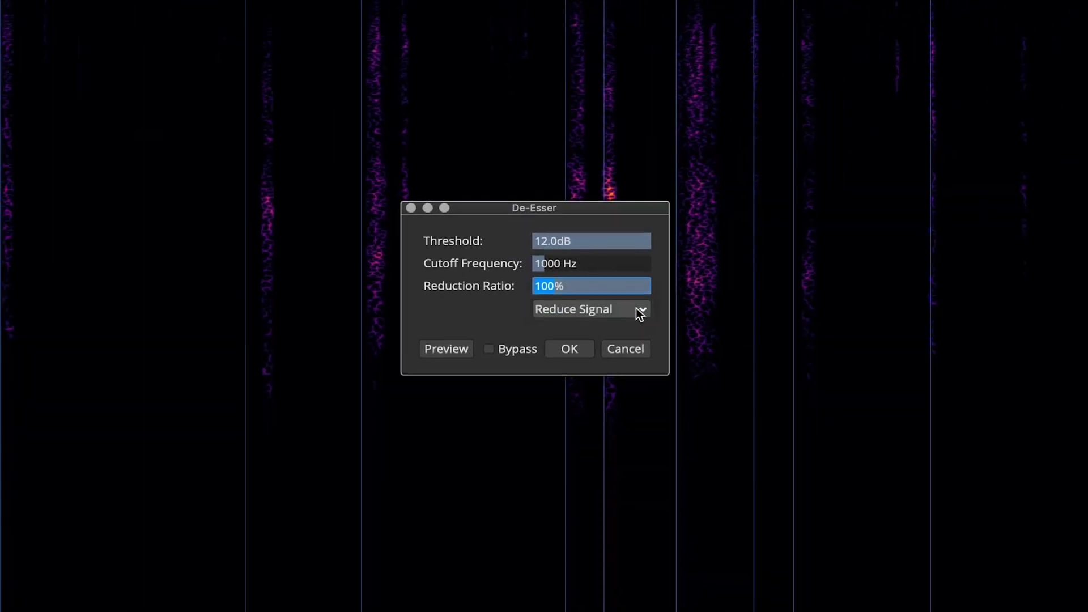
left_click(456, 346)
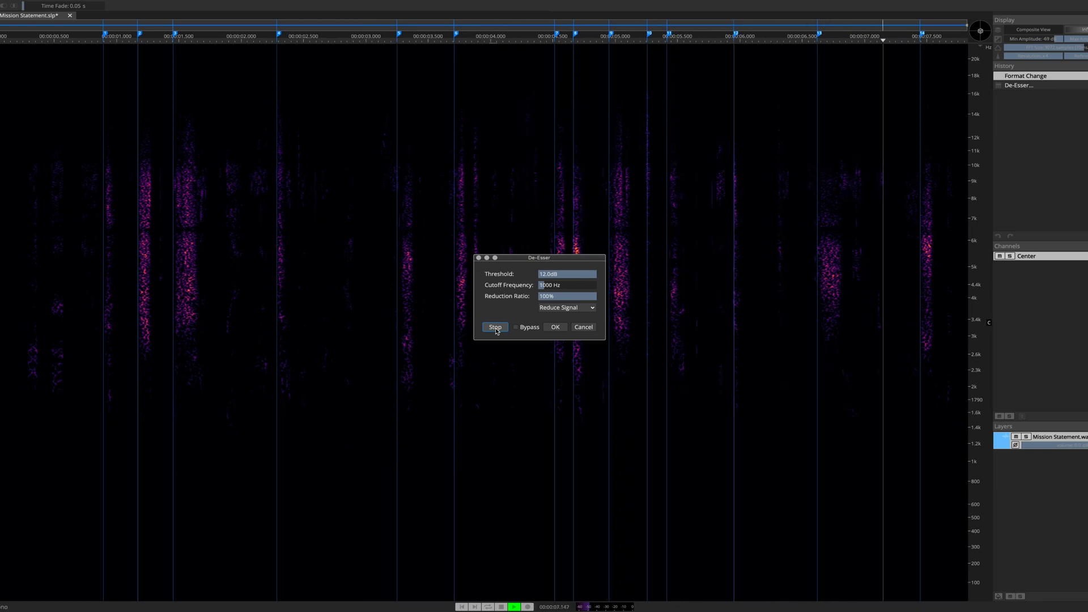
Apply the stronger De-Esser pass, then undo it to restore the sibilance
left_click(557, 328)
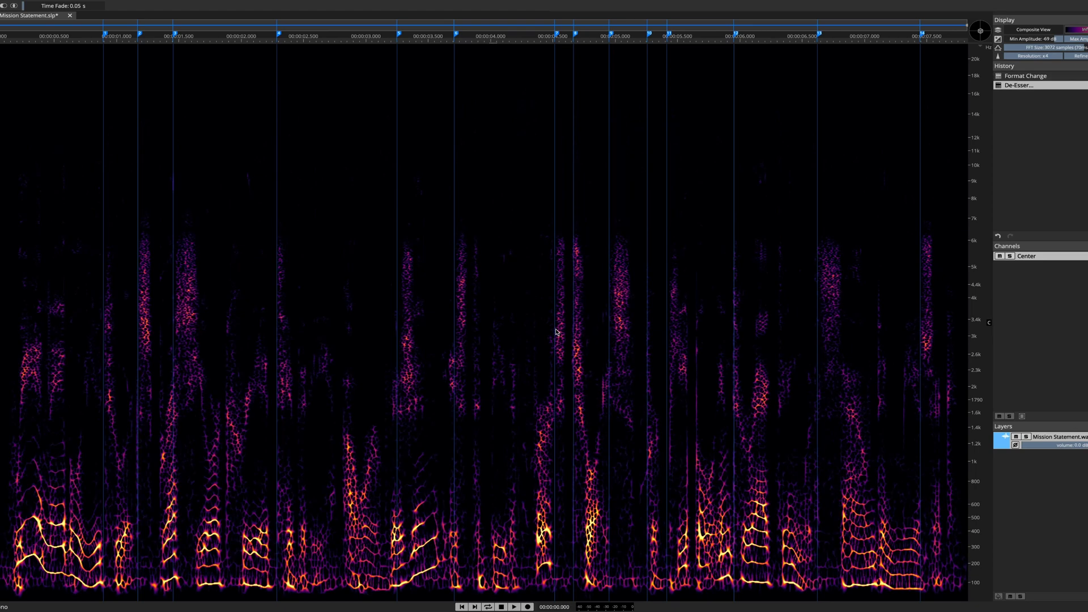
key("ctrl+z")
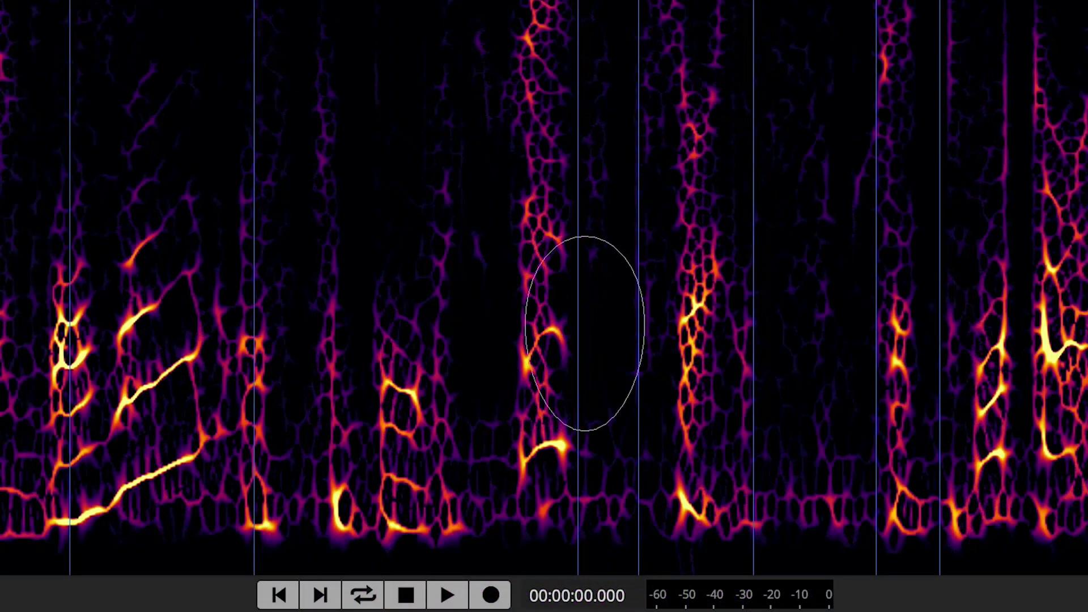
Attenuate the sibilant patch near the centre of the spectrogram by hand
left_click_drag(585, 334, 759, 334)
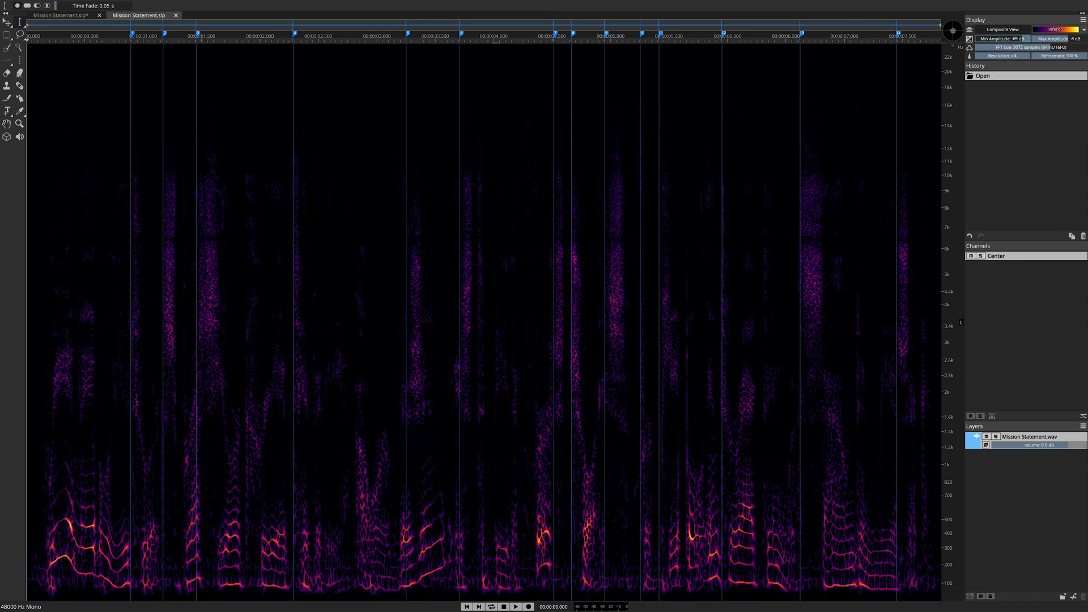
Raise the minimum displayed amplitude to -54 dB so only the strongest harmonics show
left_click_drag(1021, 38, 1030, 38)
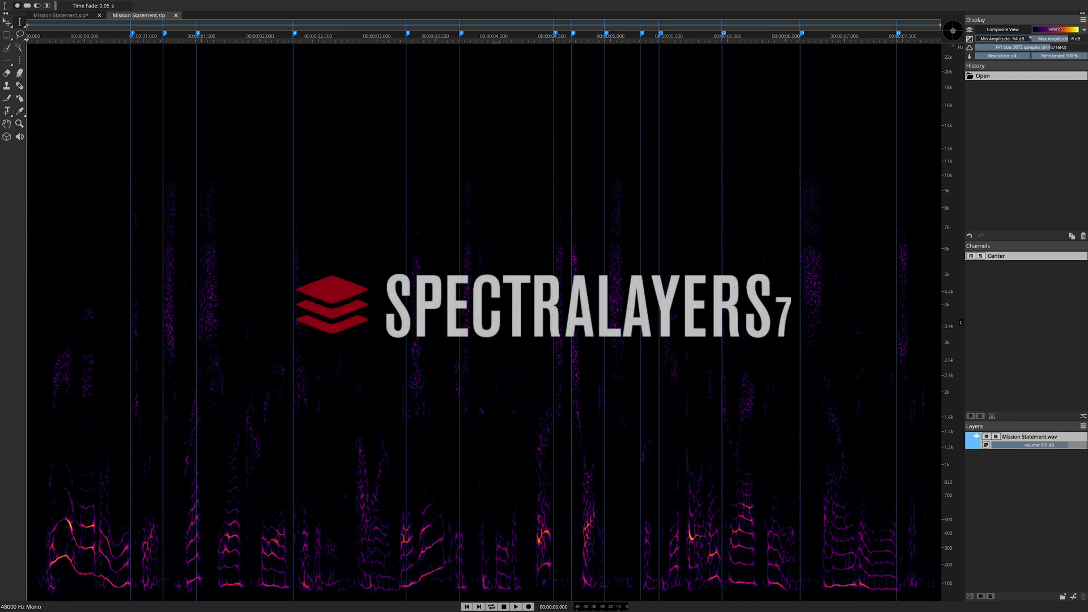